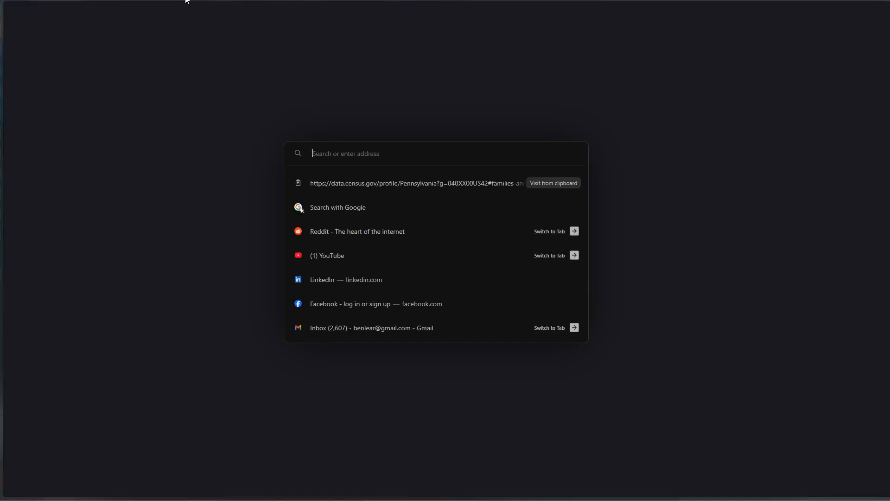
# Search the web for "coolors color generator" and open the Coolors website from the results
pyautogui.write('coolor')
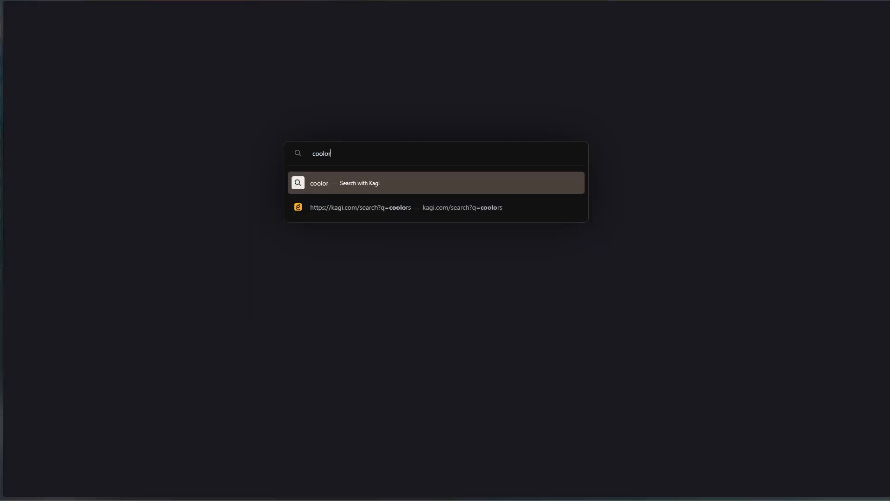
pyautogui.write('s color generator')
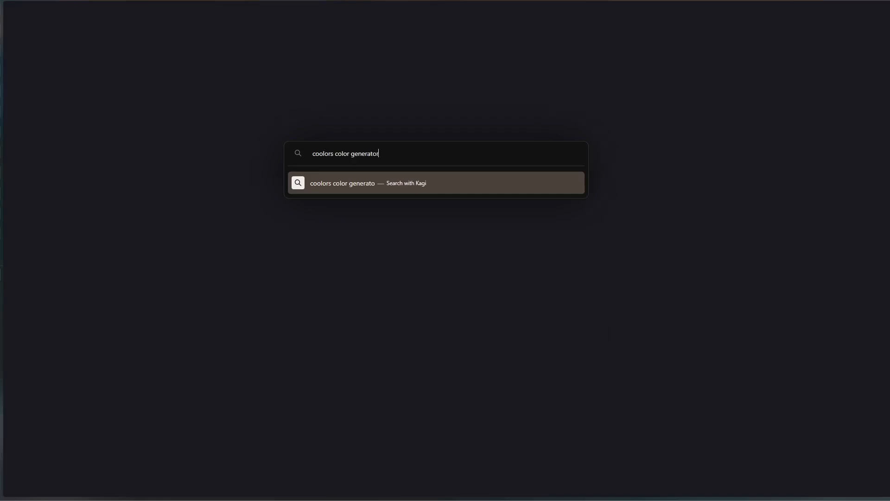
pyautogui.press('Return')
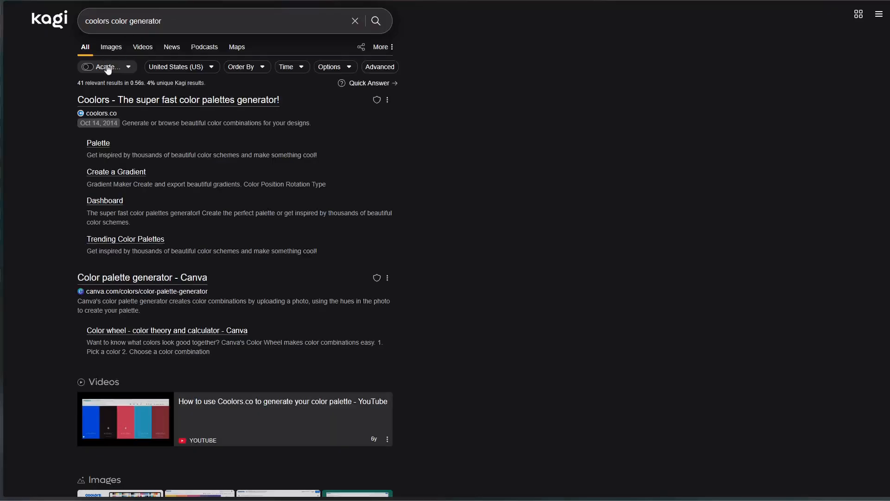
pyautogui.click(144, 98)
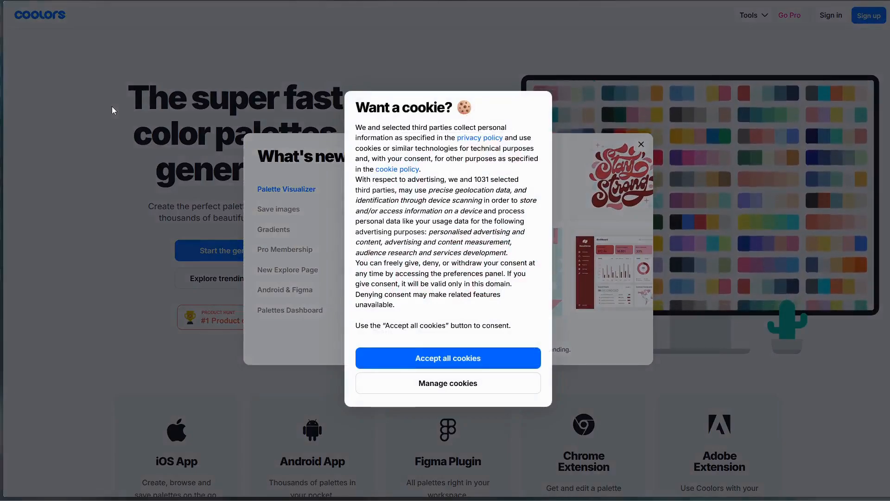
# Accept all cookies, dismiss the What's new notice, and start the palette generator without its introductory tutorial
pyautogui.click(461, 357)
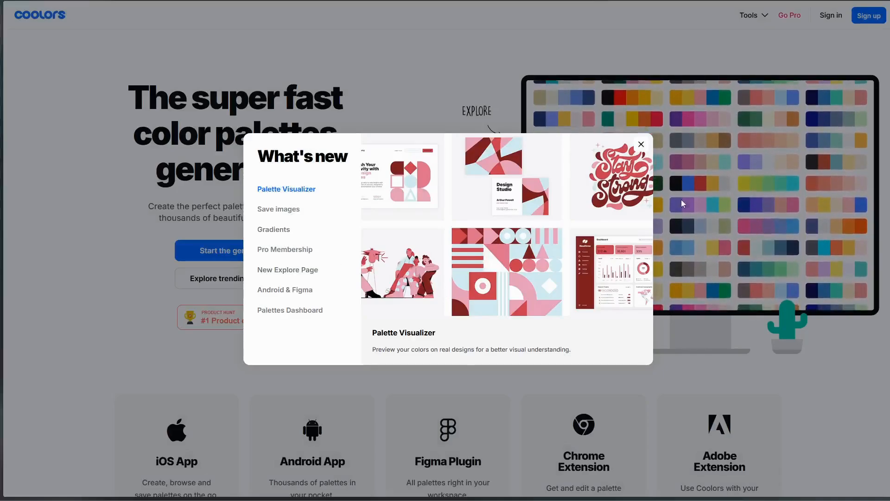
pyautogui.click(643, 145)
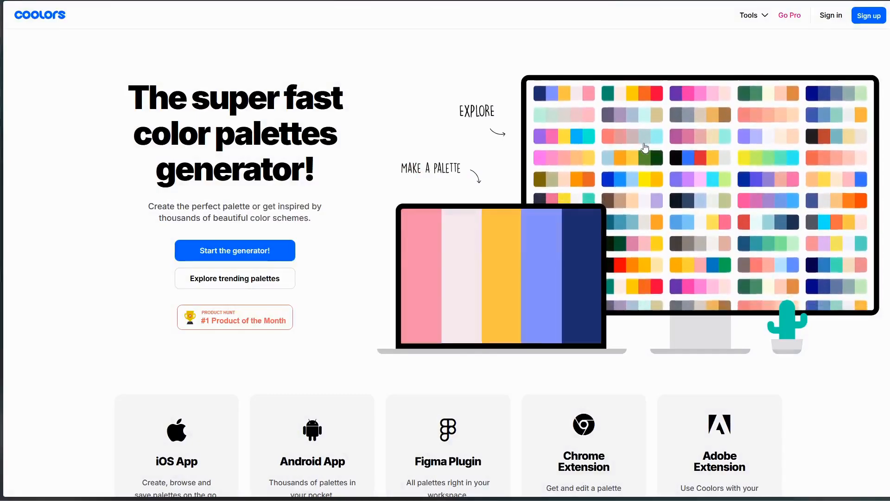
pyautogui.click(262, 261)
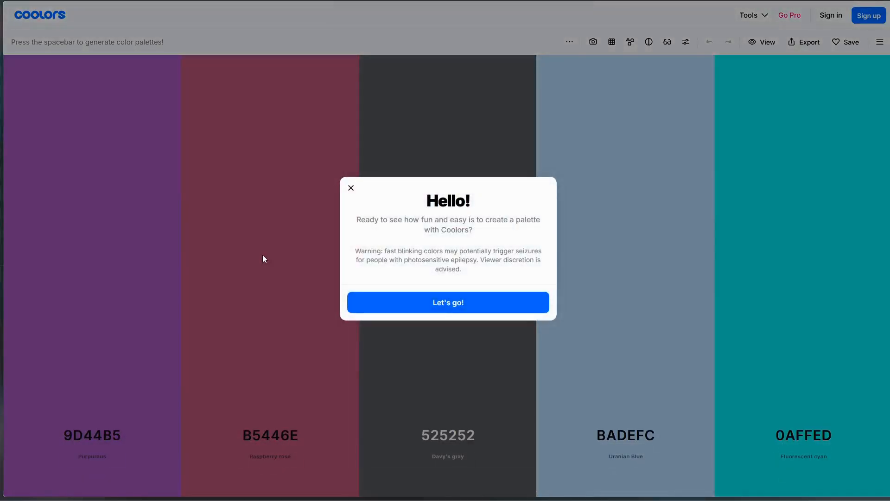
pyautogui.click(351, 188)
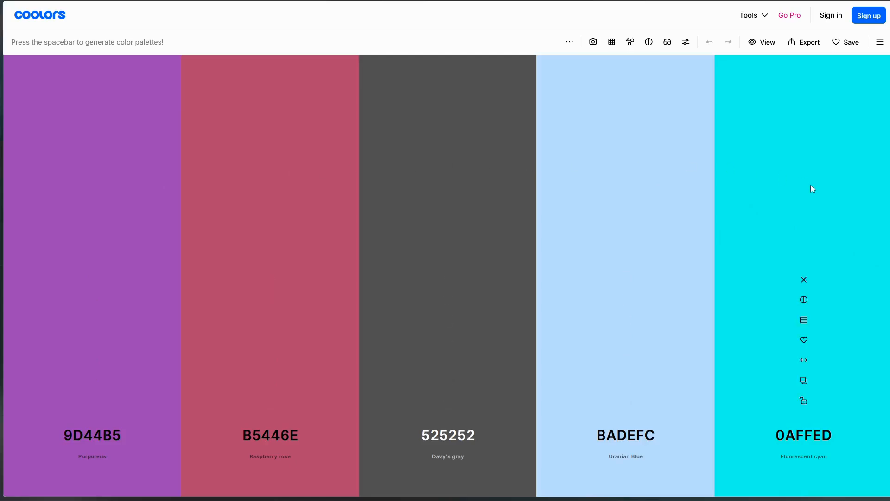
# Generate several new random palettes until one combines dark browns with pumpkin orange and pale pink
pyautogui.press('space')
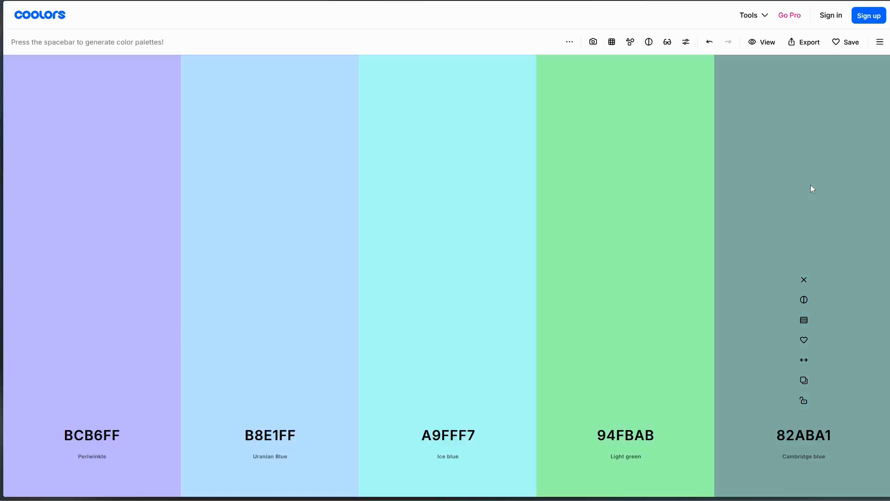
pyautogui.press('space')
pyautogui.press('space')
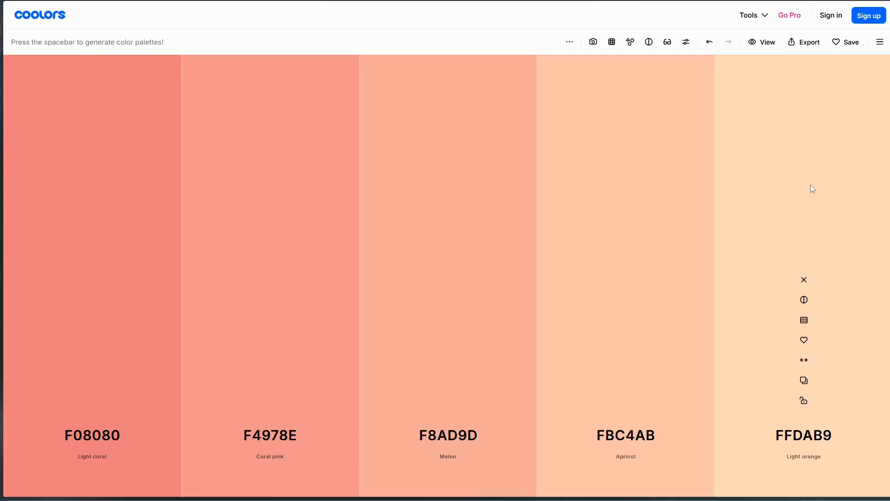
pyautogui.press('space')
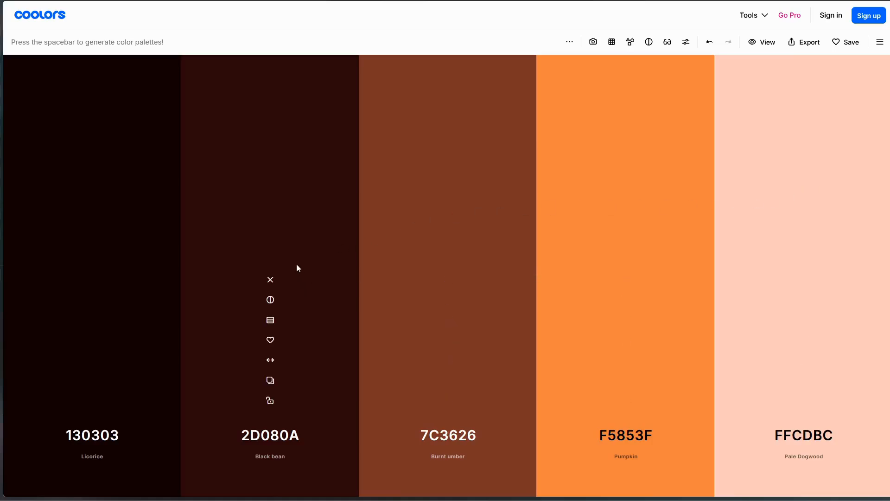
# Lock the Black bean 2D080A, Burnt umber 7C3626 and Pumpkin F5853F colors in the palette
pyautogui.click(270, 401)
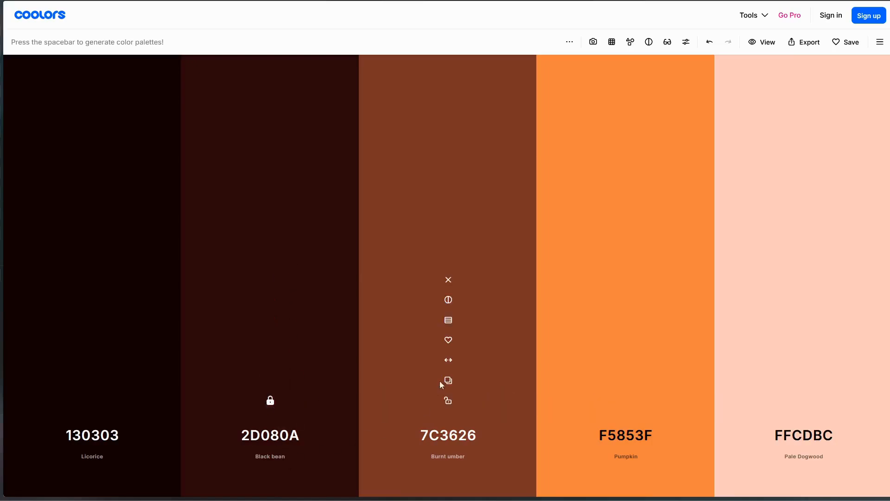
pyautogui.click(449, 400)
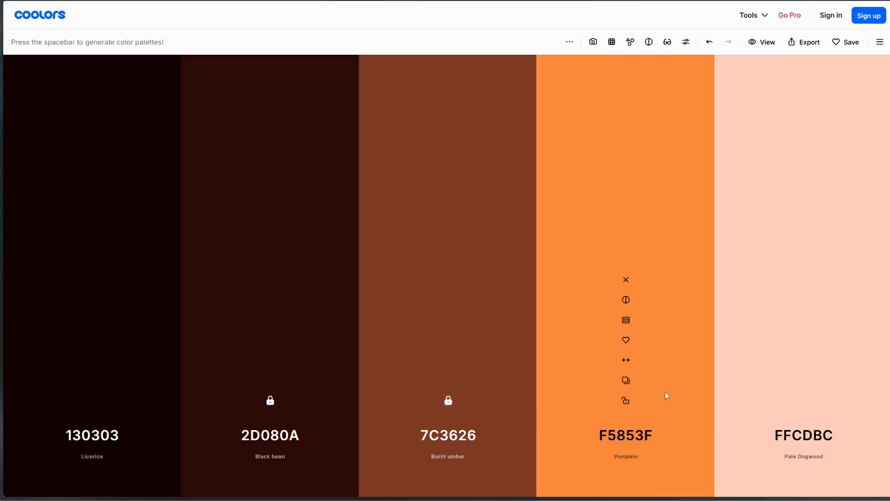
pyautogui.click(626, 402)
# Regenerate the unlocked colors several times and remove the last color beside Pumpkin from the palette
pyautogui.press('space')
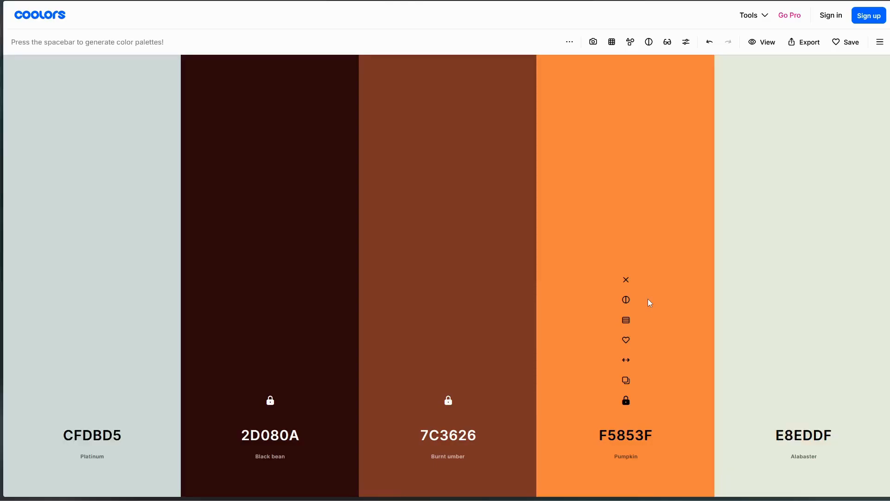
pyautogui.press('space')
pyautogui.press('space')
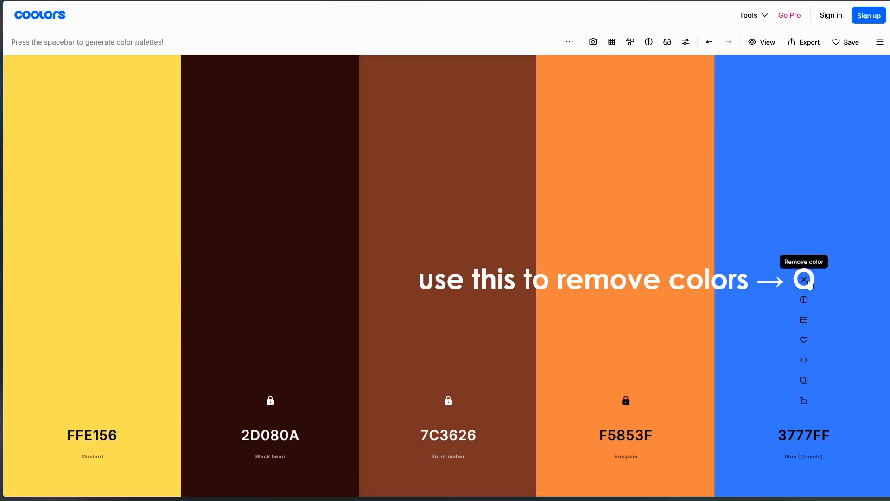
pyautogui.click(806, 280)
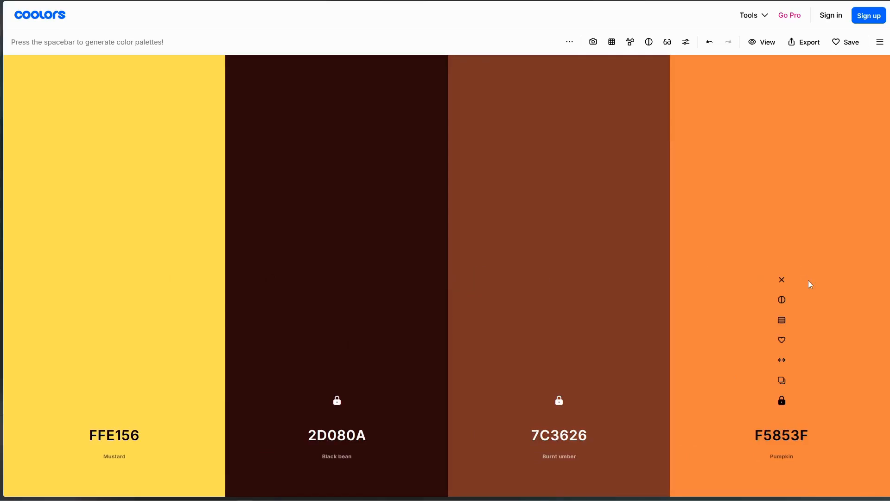
# Regenerate the unlocked first color until it is Charcoal 2C4251, and lock it
pyautogui.press('space')
pyautogui.press('space')
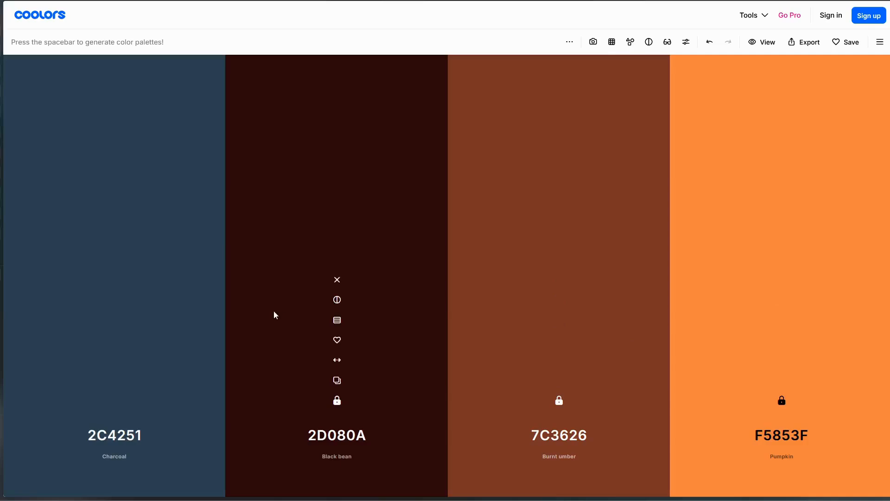
pyautogui.moveTo(153, 397)
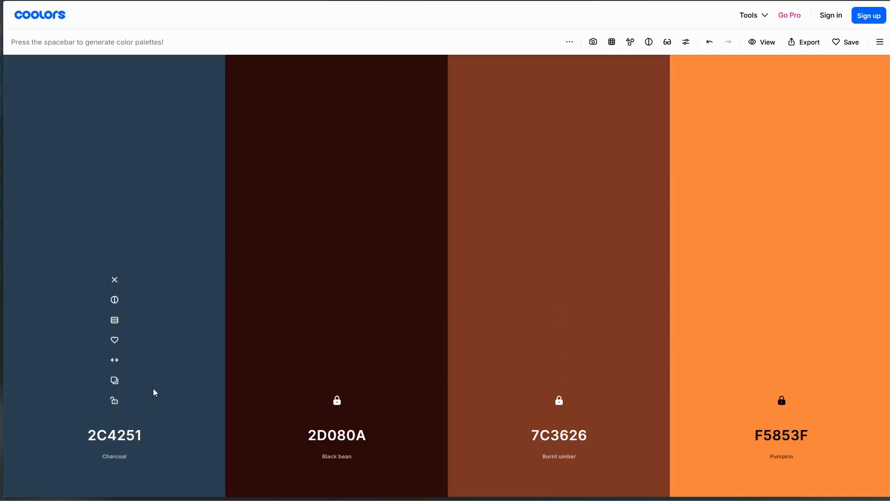
pyautogui.click(115, 400)
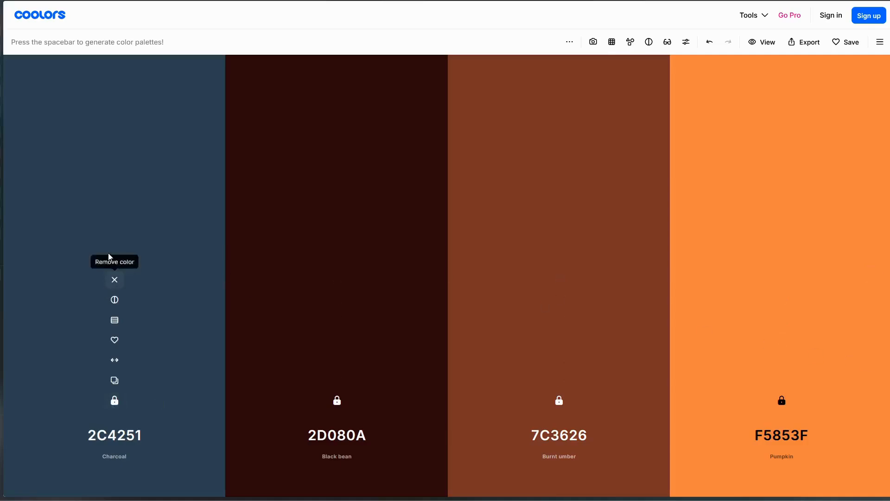
# Try generating a palette with two extra colors added after Pumpkin, and remove both extra colors
pyautogui.moveTo(880, 256)
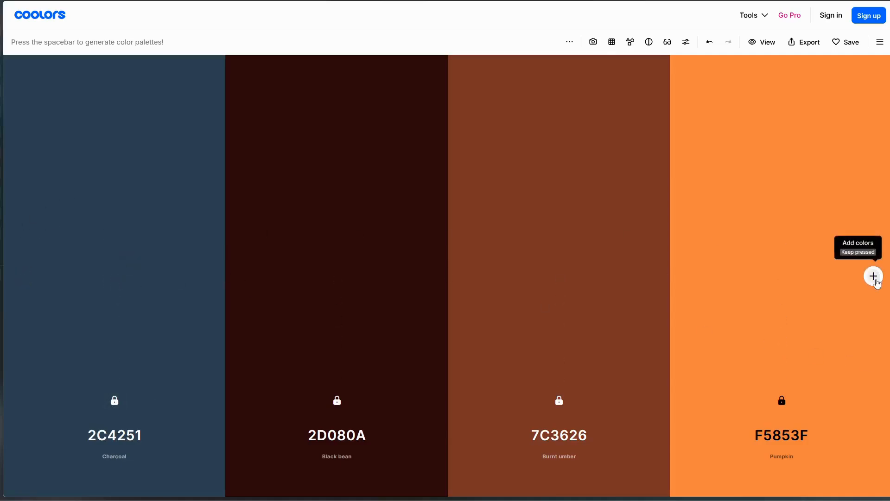
pyautogui.click(875, 278)
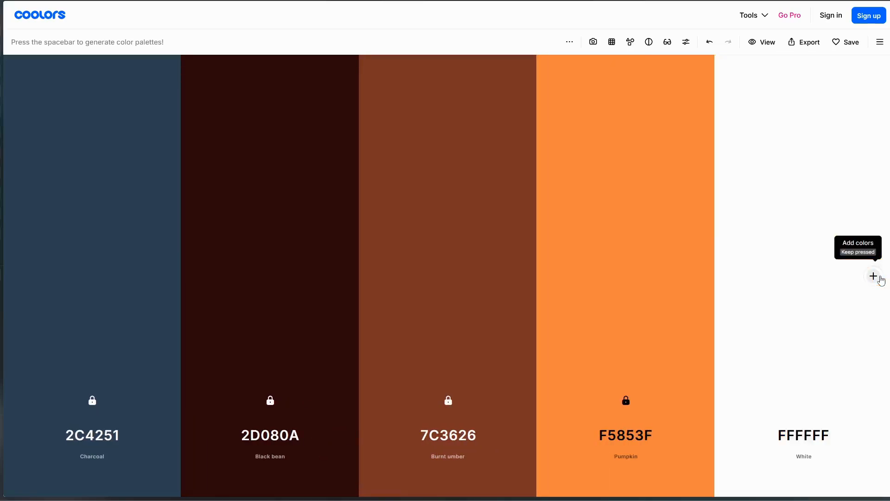
pyautogui.click(874, 277)
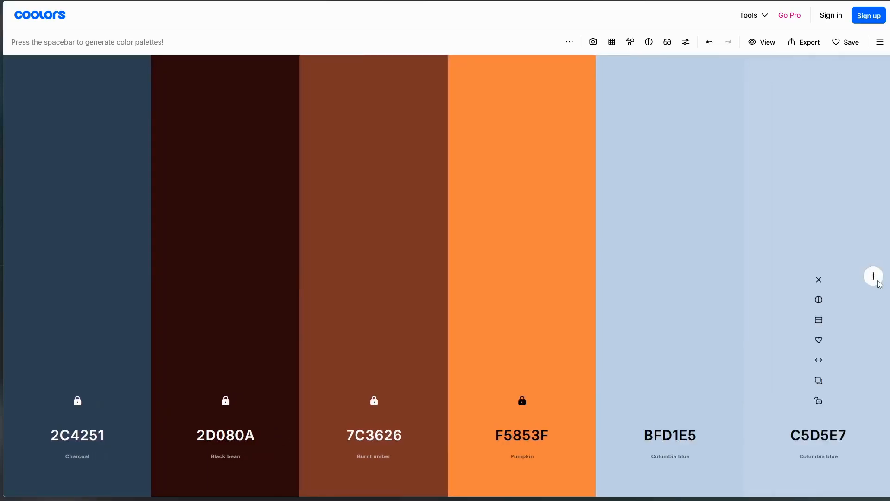
pyautogui.press('space')
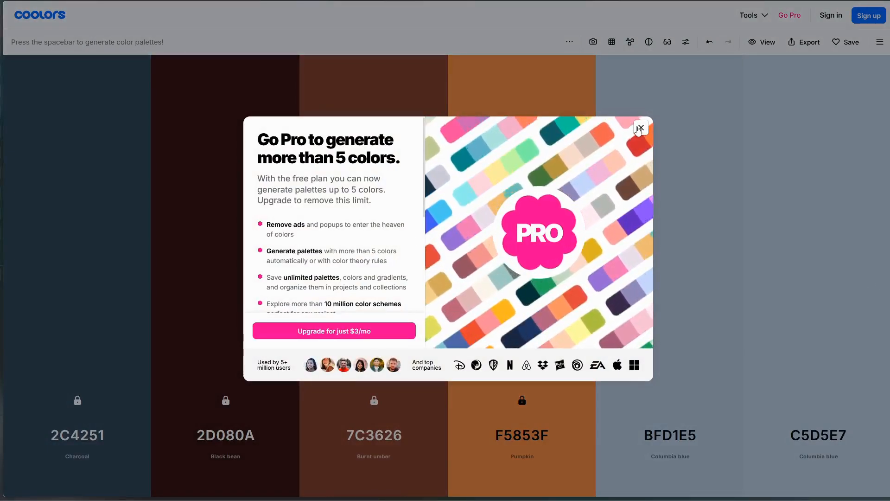
pyautogui.click(640, 128)
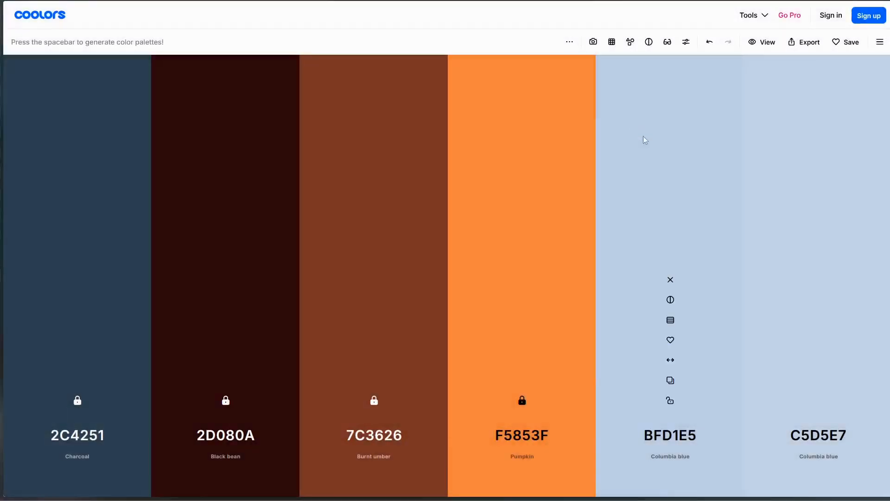
pyautogui.click(819, 280)
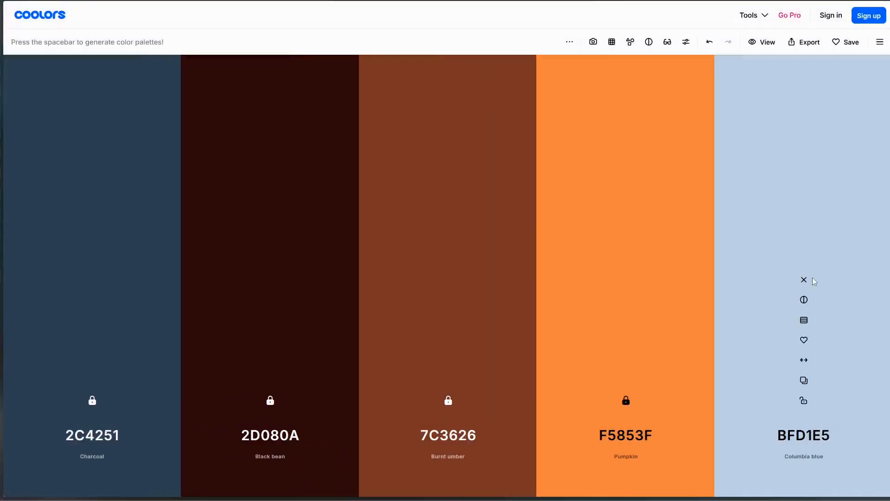
pyautogui.click(805, 280)
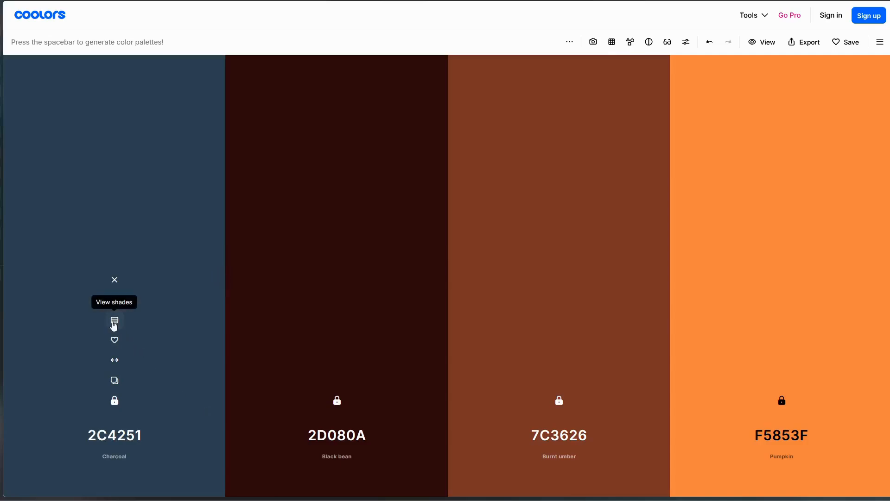
# Change the first color to its lighter shade 476C85 and finally to the darker shade 324C5D, keeping it in first position
pyautogui.click(114, 321)
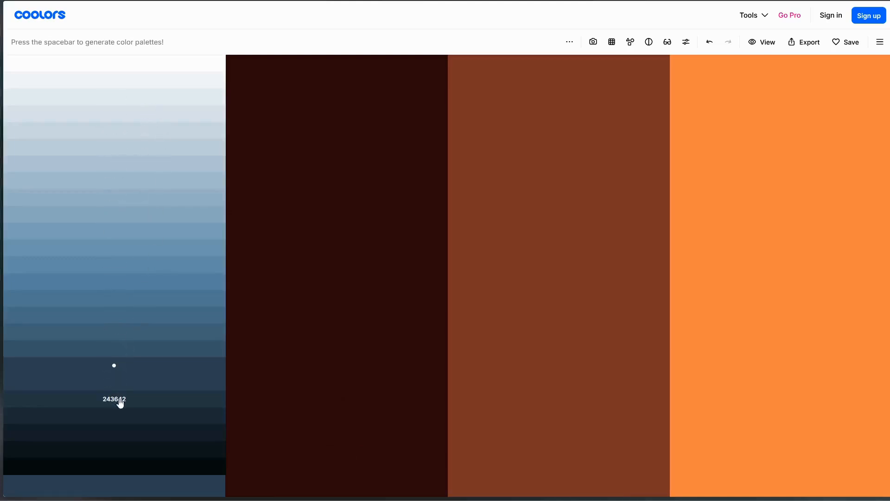
pyautogui.click(128, 319)
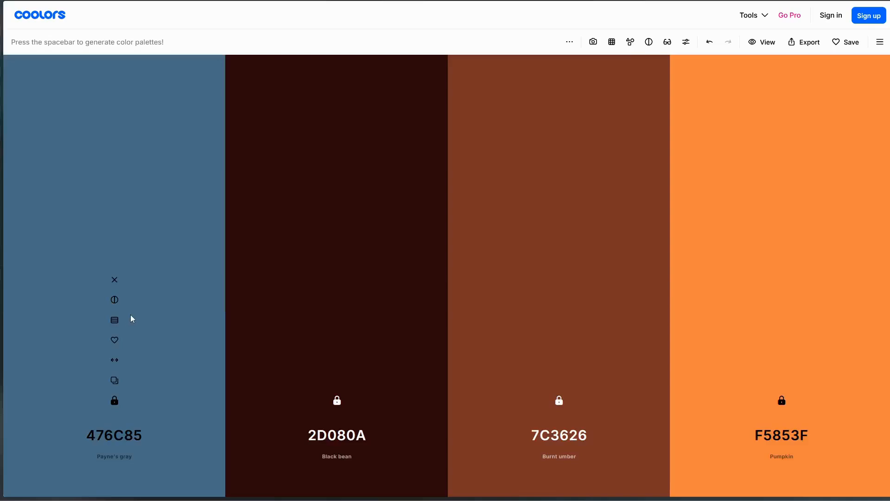
pyautogui.click(117, 320)
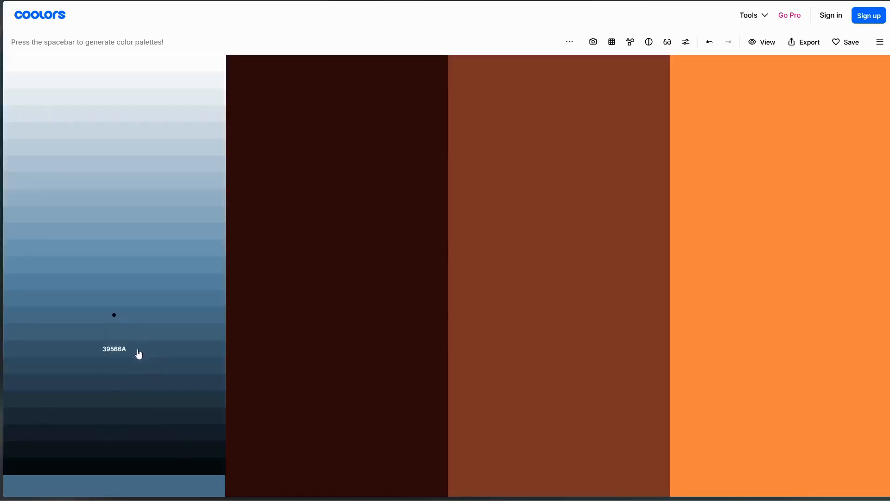
pyautogui.click(133, 366)
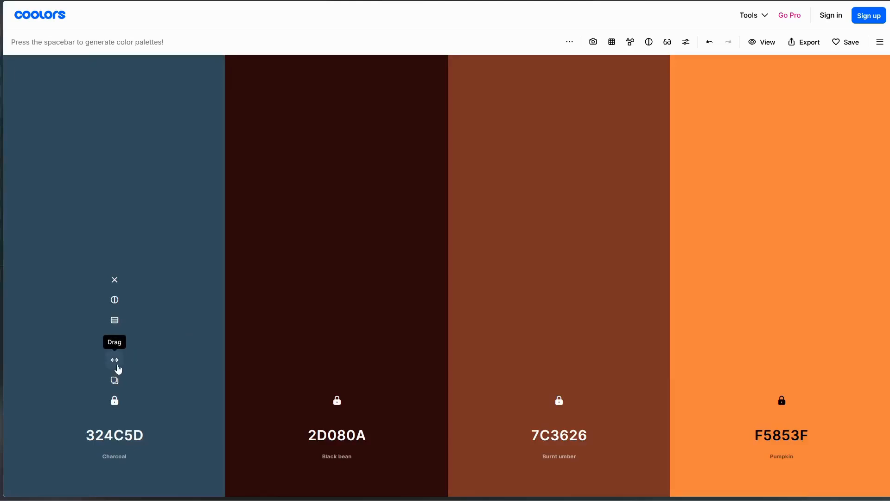
pyautogui.moveTo(115, 360); pyautogui.dragTo(153, 371)
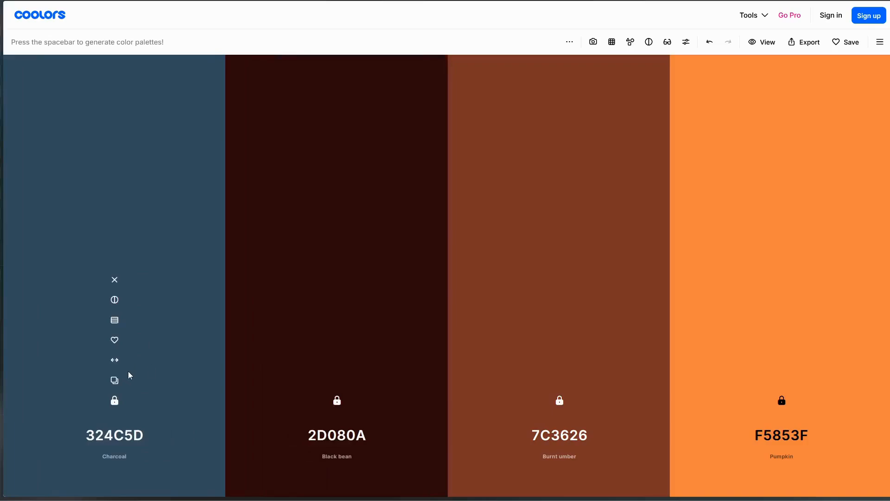
# Switch the first color's editor to HSB mode and lower its saturation to 35
pyautogui.click(119, 438)
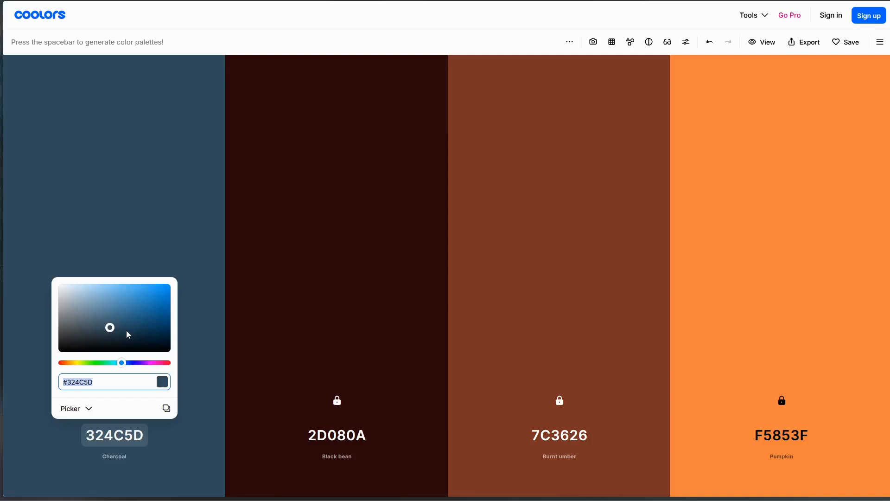
pyautogui.click(93, 413)
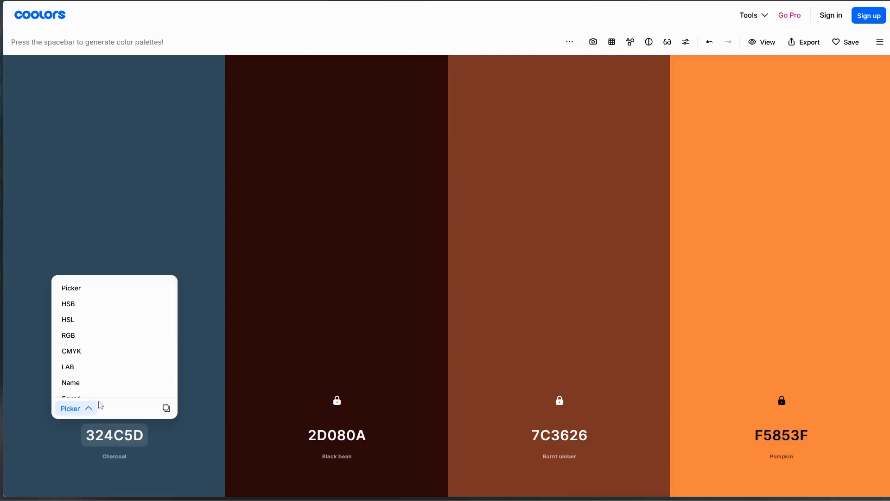
pyautogui.click(71, 309)
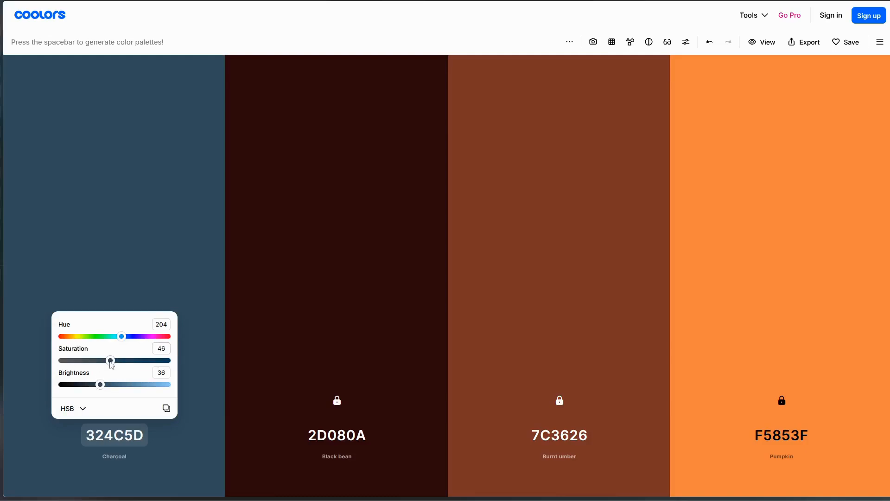
pyautogui.moveTo(111, 361)
pyautogui.mouseDown()
pyautogui.moveTo(91, 361)
pyautogui.moveTo(101, 365)
pyautogui.mouseUp()
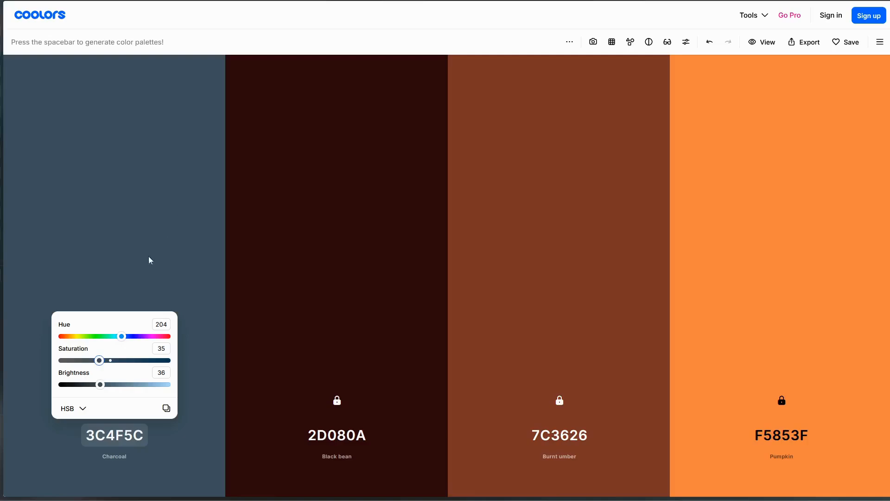
# Lower the first color's saturation to 31, close its editor, and copy the color's hex code
pyautogui.moveTo(95, 361); pyautogui.dragTo(97, 363)
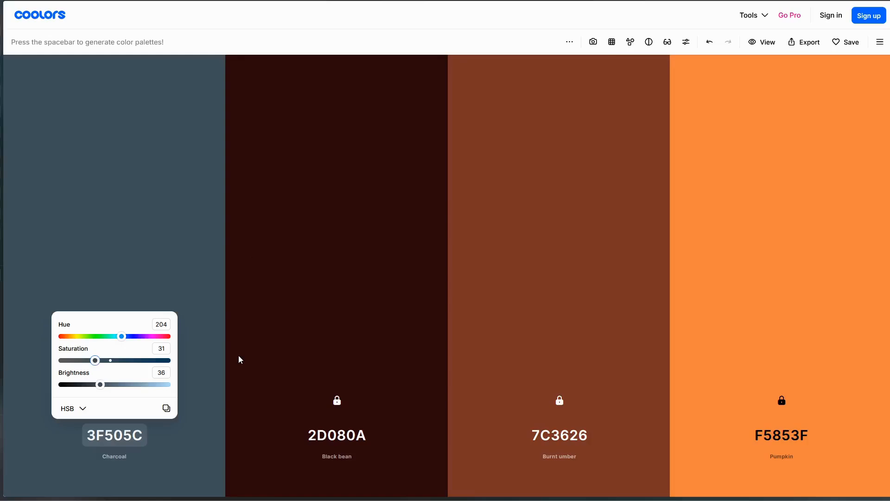
pyautogui.click(187, 434)
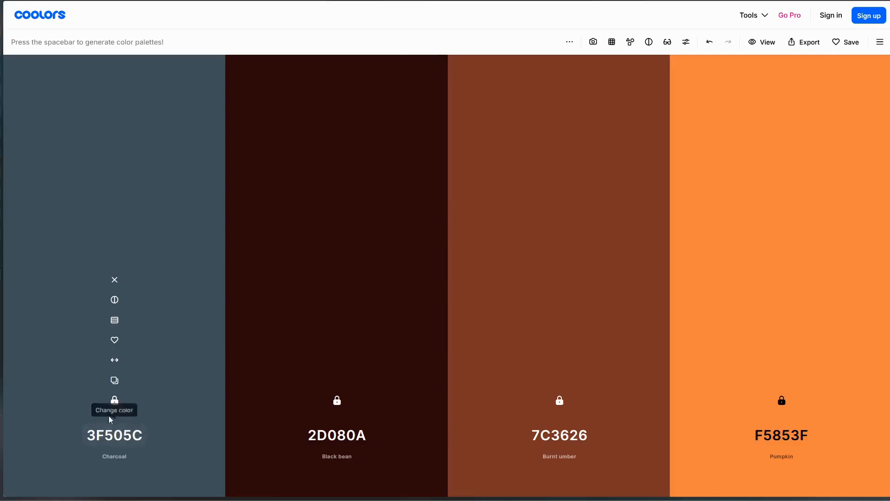
pyautogui.click(115, 382)
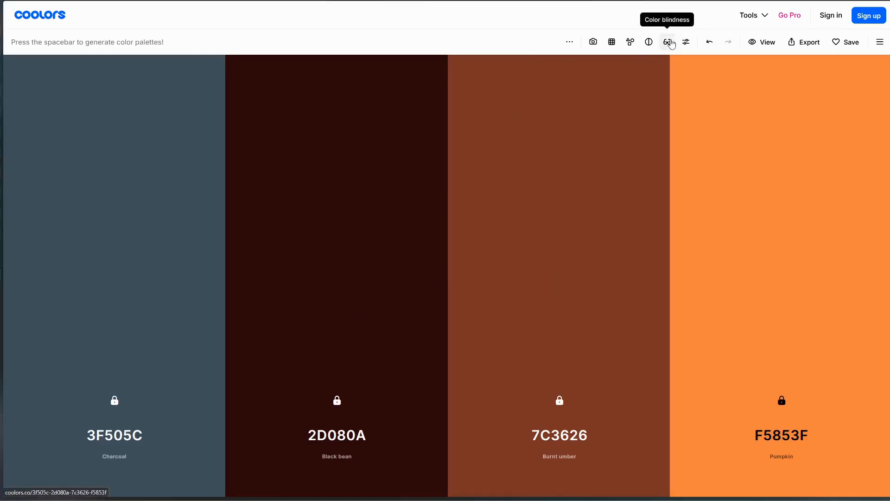
# Preview the palette under all eight color blindness simulations, from Protanopia through Achromatomaly
pyautogui.click(668, 42)
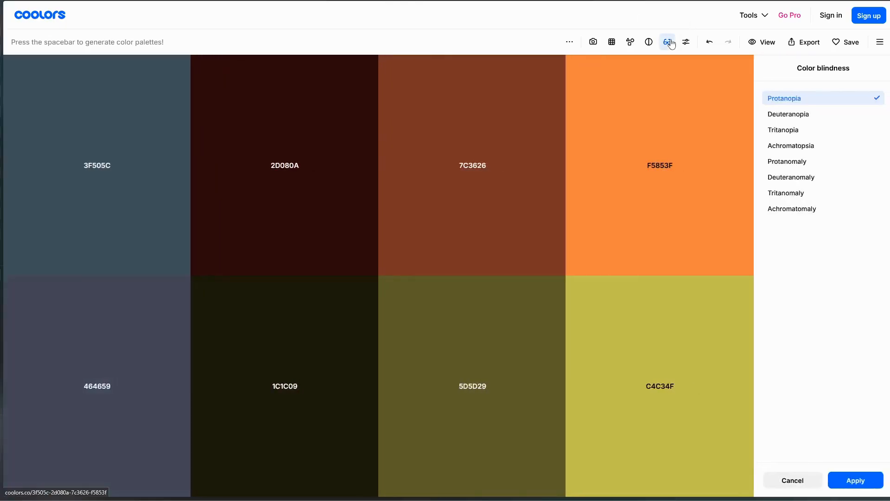
pyautogui.click(790, 118)
pyautogui.click(790, 132)
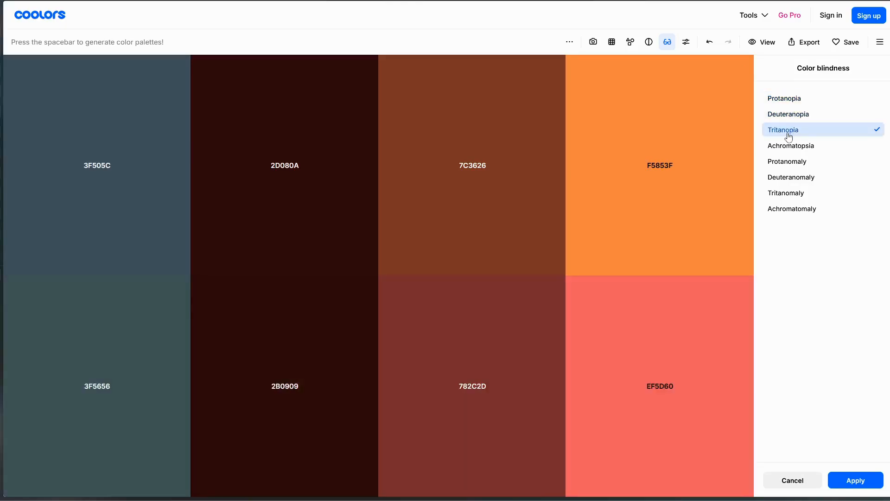
pyautogui.click(789, 148)
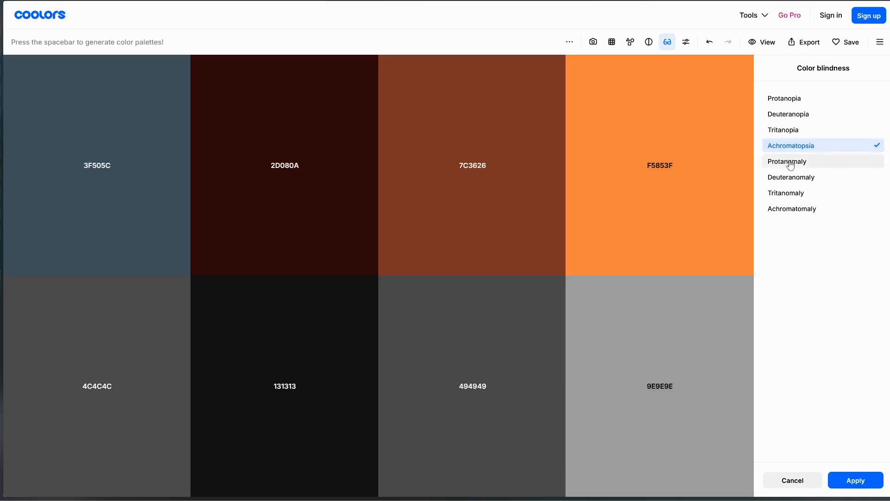
pyautogui.click(788, 162)
pyautogui.click(791, 178)
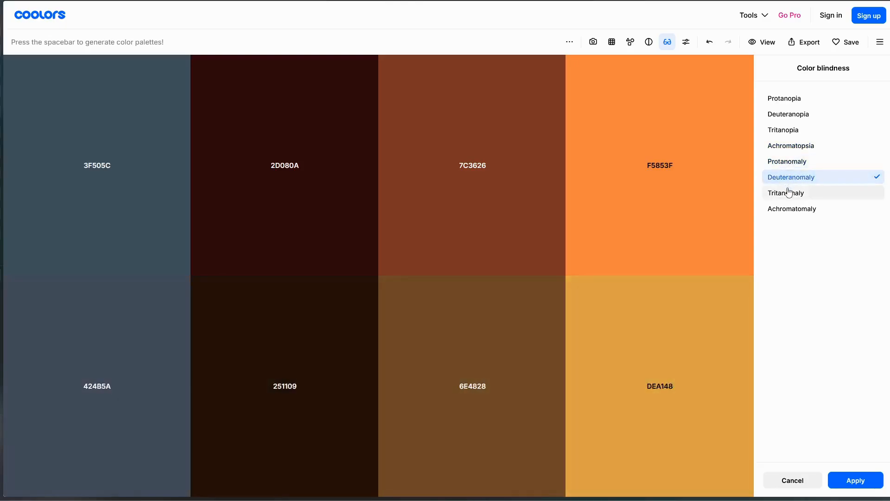
pyautogui.click(788, 192)
pyautogui.click(791, 210)
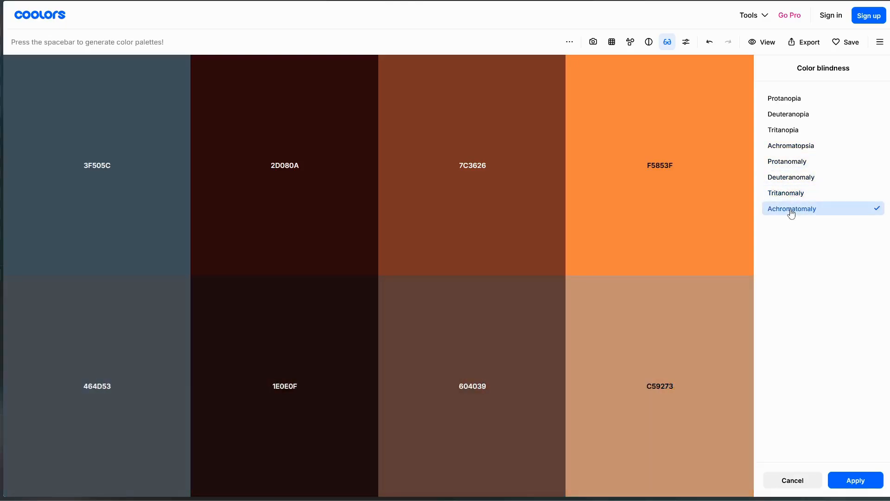
# Recheck the palette under Protanopia, Deuteranopia, Tritanopia and Achromatopsia, and close the color blindness preview
pyautogui.click(784, 100)
pyautogui.click(783, 114)
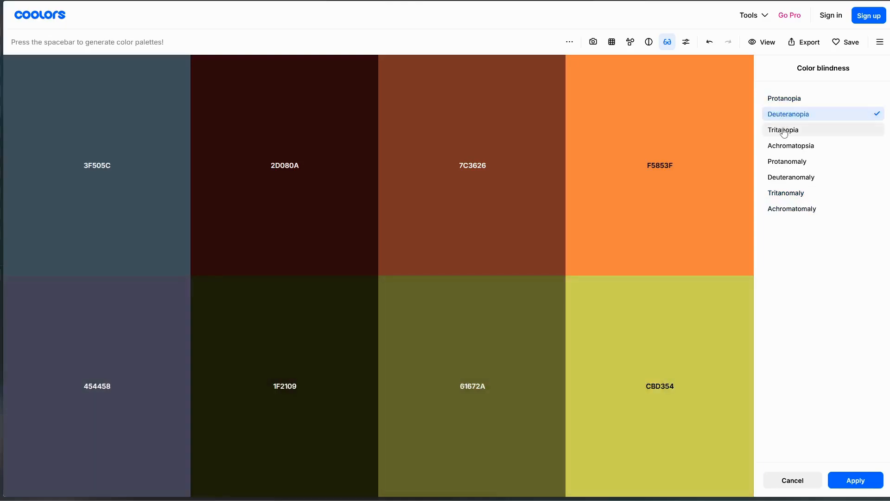
pyautogui.click(783, 131)
pyautogui.click(788, 146)
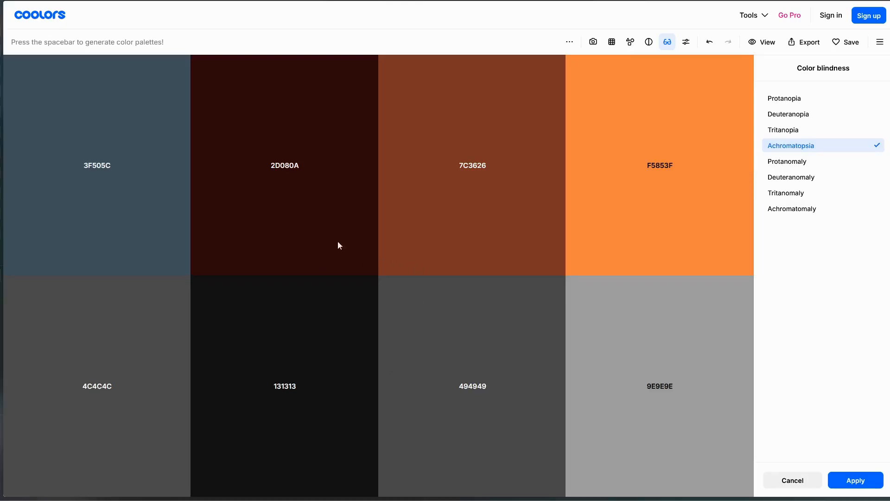
pyautogui.click(667, 41)
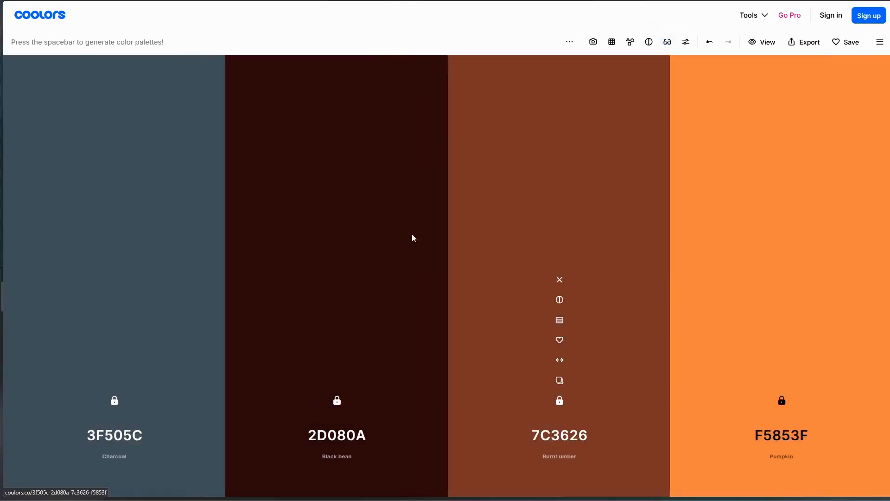
# Move Charcoal to second position, between Black bean and Burnt umber, and preview the reordered palette under Achromatopsia
pyautogui.moveTo(114, 360); pyautogui.dragTo(340, 351)
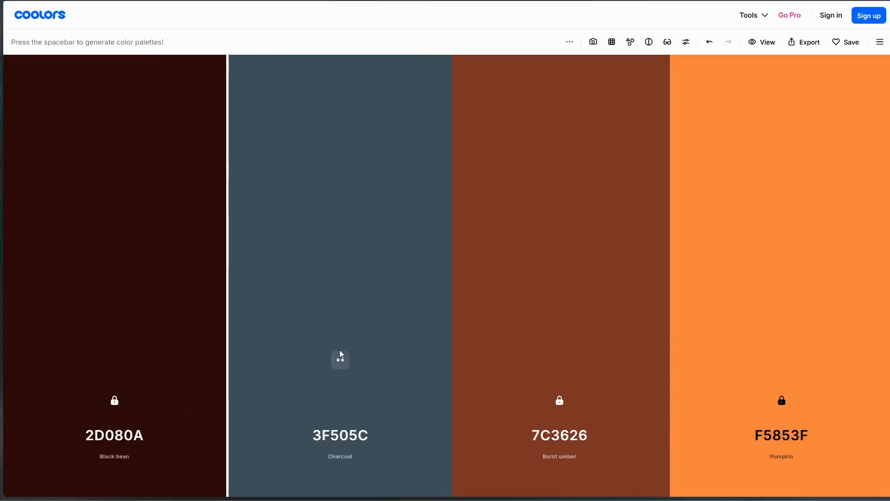
pyautogui.click(668, 42)
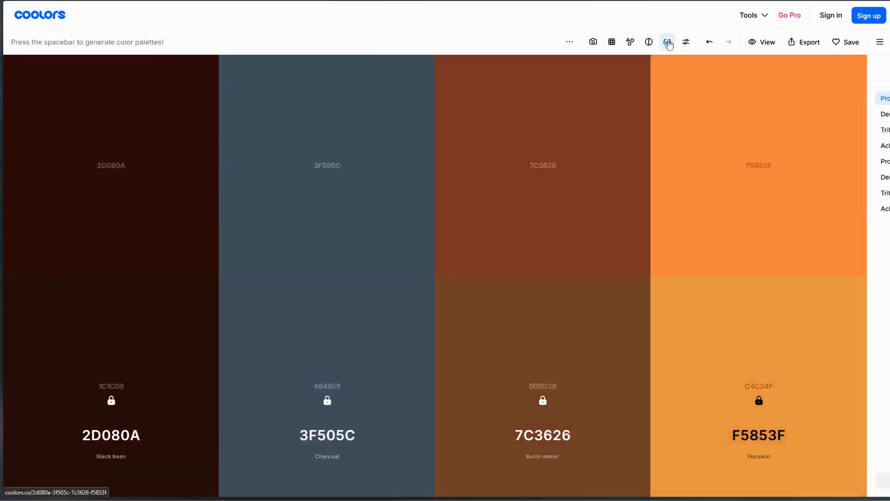
pyautogui.click(788, 145)
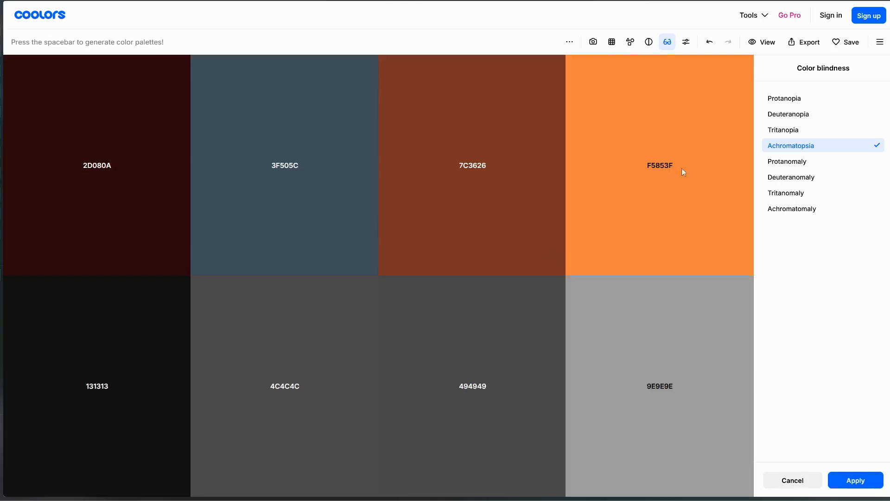
# Compare the reordered palette under Tritanopia, Deuteranopia, Protanopia, Achromatomaly, Tritanomaly, Deuteranomaly and Protanomaly, and close the color blindness preview
pyautogui.click(782, 130)
pyautogui.click(786, 114)
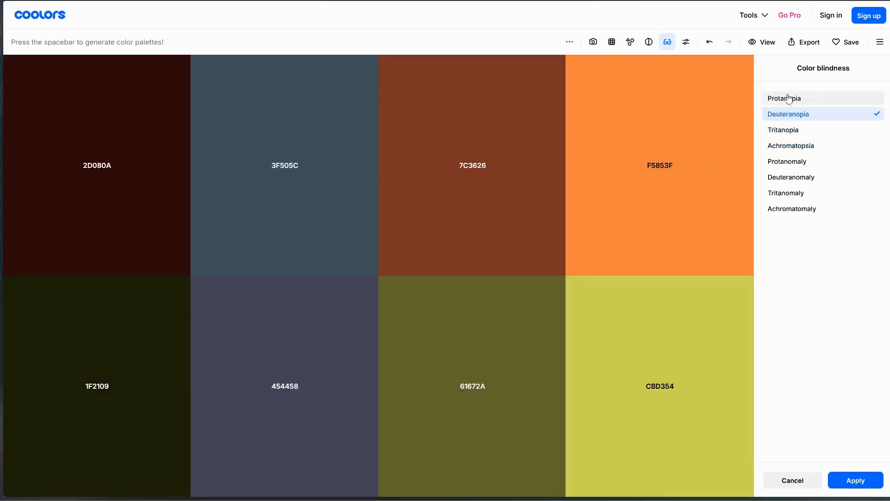
pyautogui.click(788, 98)
pyautogui.click(791, 208)
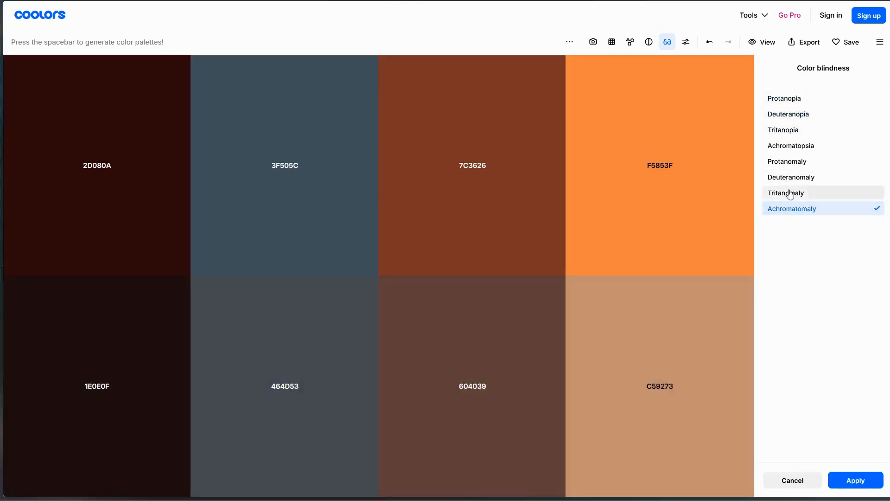
pyautogui.click(790, 194)
pyautogui.click(787, 177)
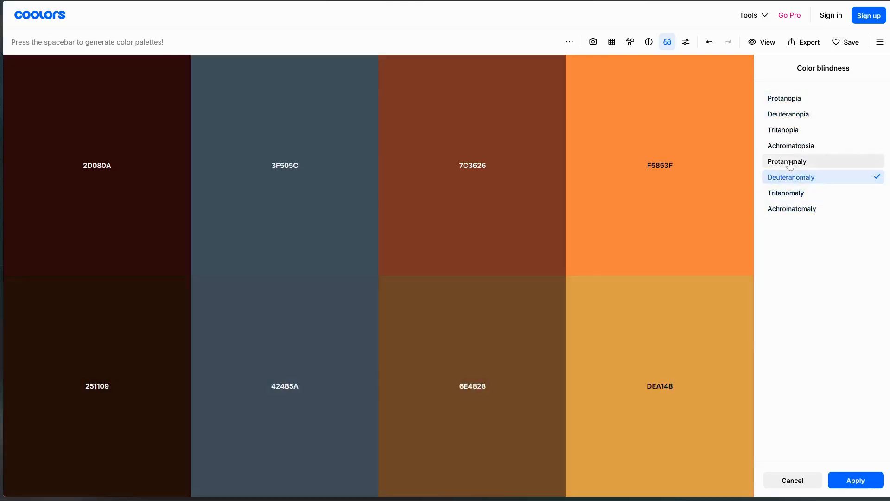
pyautogui.click(790, 165)
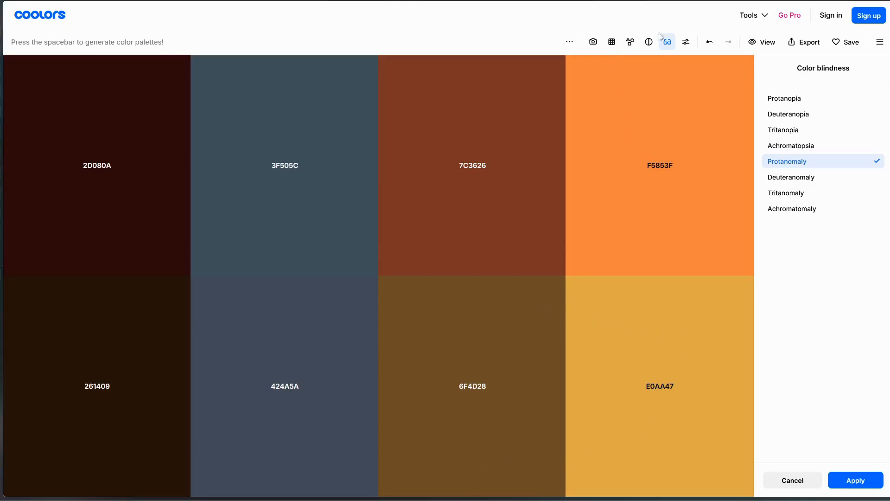
pyautogui.click(665, 50)
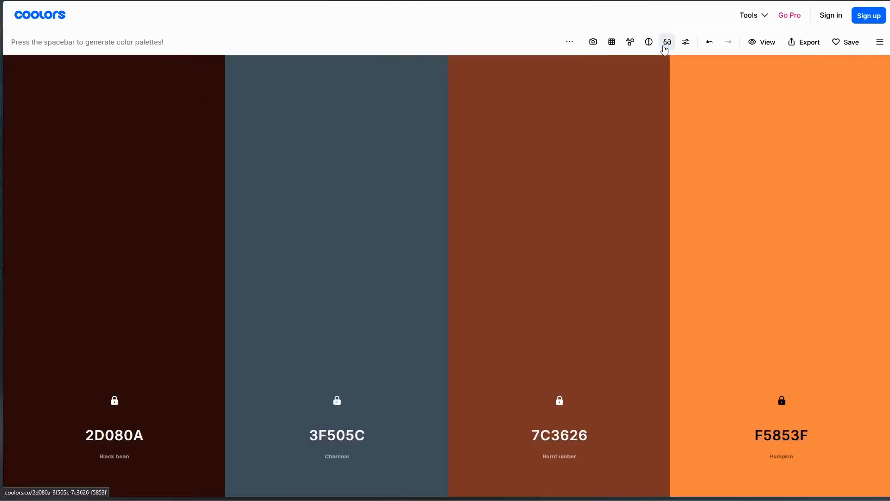
# Unlock all four colors and generate three new palettes in a row
pyautogui.click(781, 400)
pyautogui.click(559, 402)
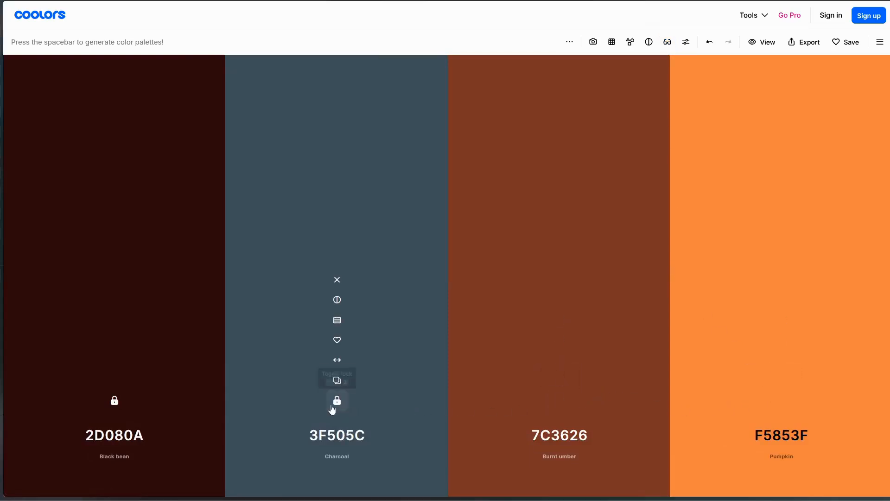
pyautogui.click(336, 401)
pyautogui.click(115, 400)
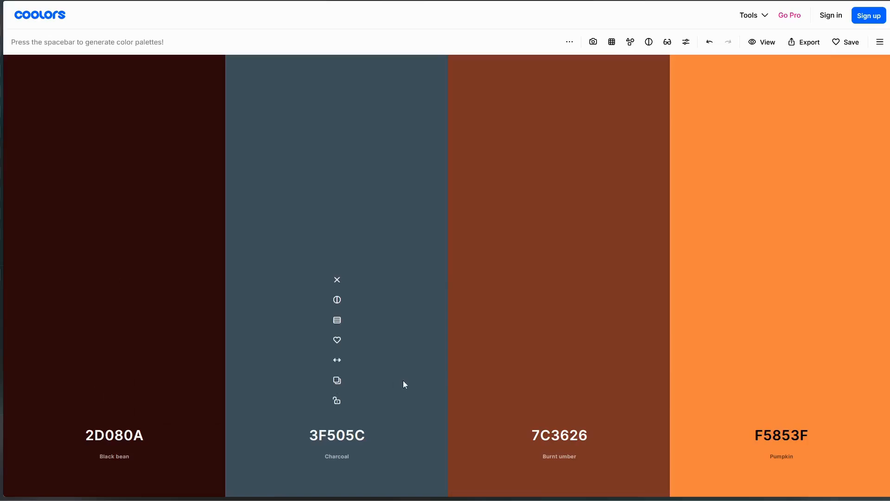
pyautogui.press('space')
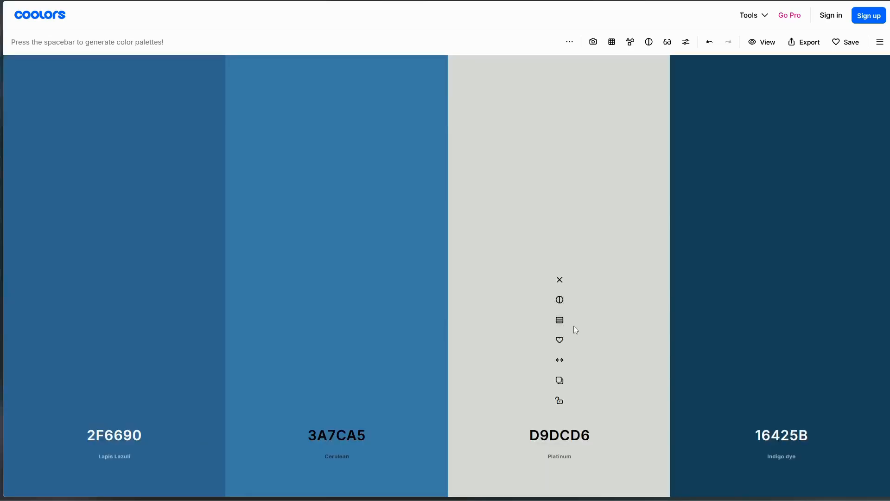
pyautogui.press('space')
pyautogui.press('space')
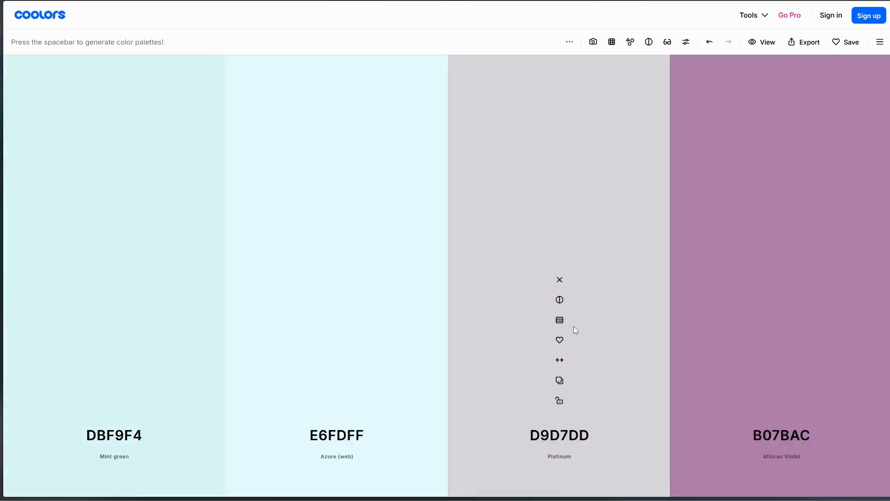
# Preview the newly generated palette under Tritanopia, Protanomaly, Tritanomaly, Achromatomaly and Deuteranomaly, return to Tritanopia, and close the color blindness preview
pyautogui.click(667, 43)
pyautogui.click(784, 130)
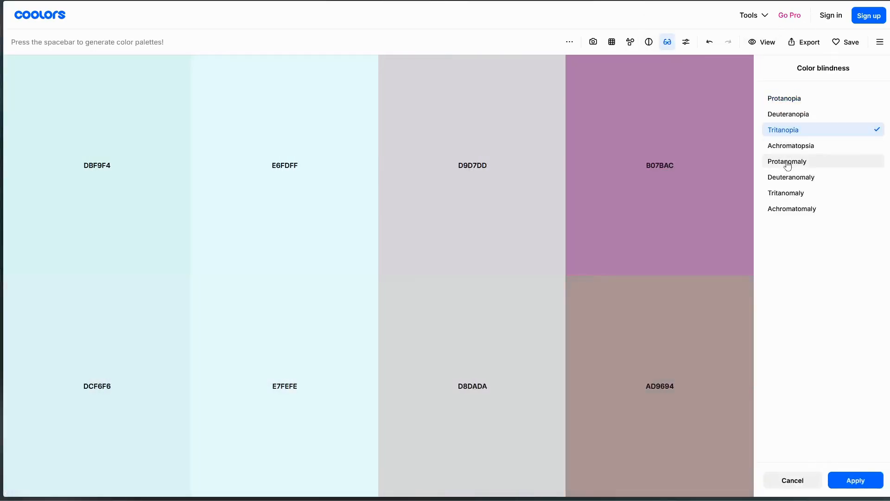
pyautogui.click(788, 161)
pyautogui.click(788, 191)
pyautogui.click(789, 208)
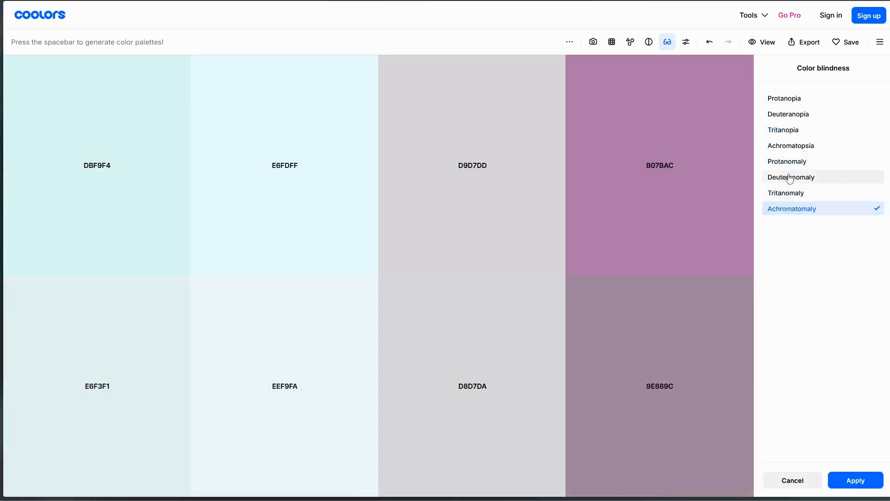
pyautogui.click(790, 181)
pyautogui.click(790, 131)
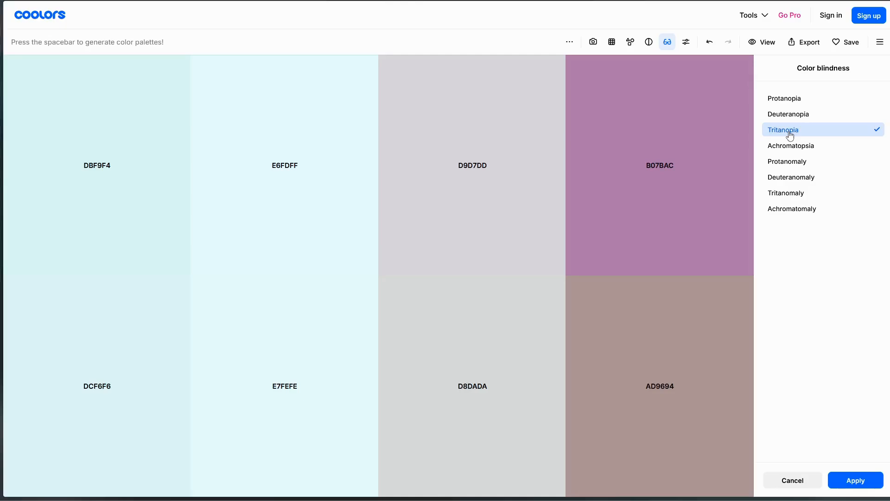
pyautogui.click(668, 43)
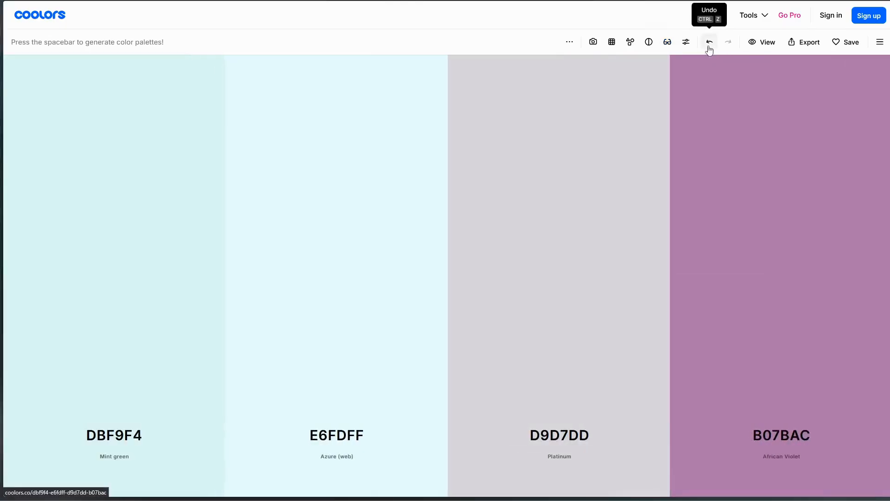
# Undo the three palette generations to restore the locked Black bean, Charcoal, Burnt umber and Pumpkin palette
pyautogui.click(709, 44)
pyautogui.click(709, 45)
pyautogui.click(709, 44)
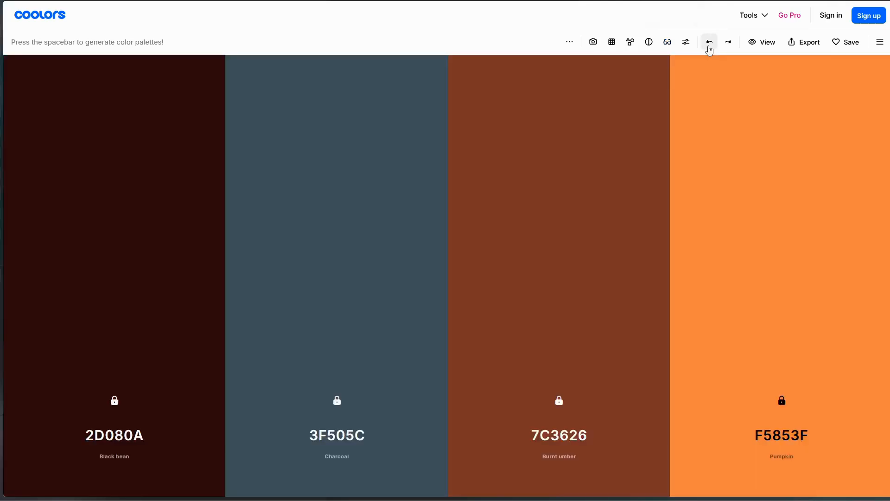